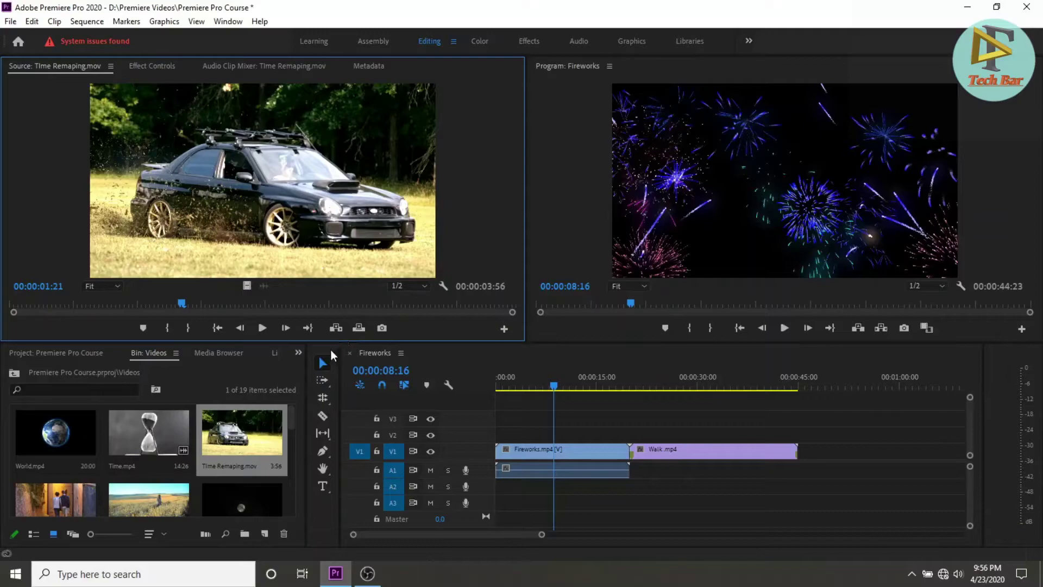
Choose the Rate Stretch Tool (R) from the Ripple Edit tool flyout in the Tools panel.
left_click(332, 356)
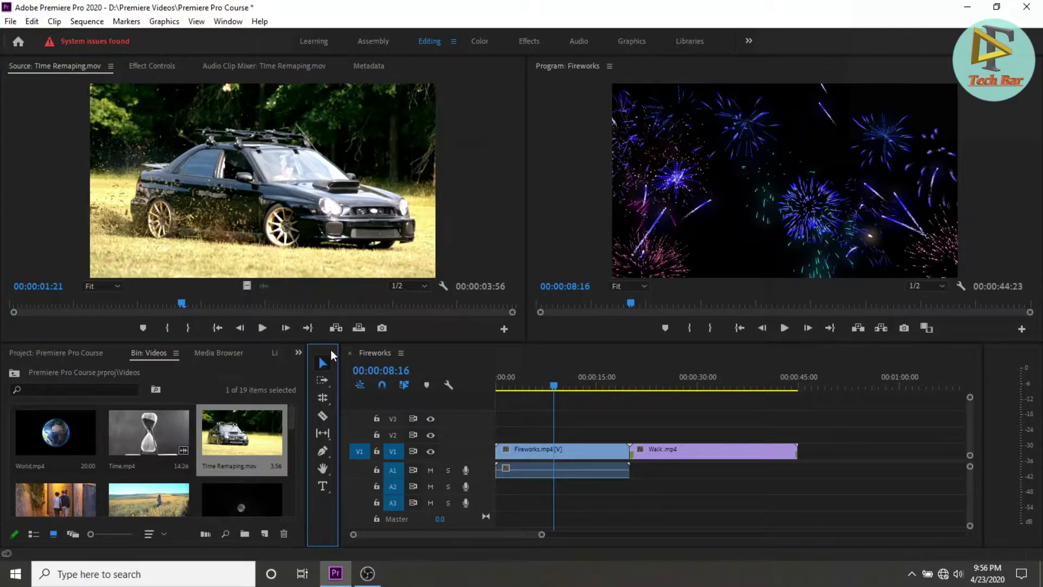
left_click(323, 401)
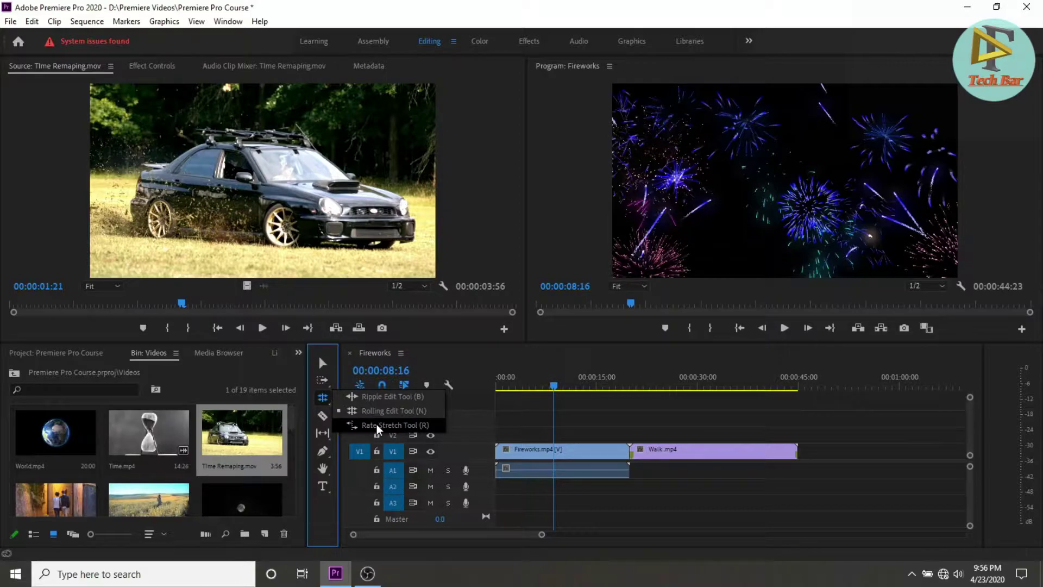
left_click(379, 427)
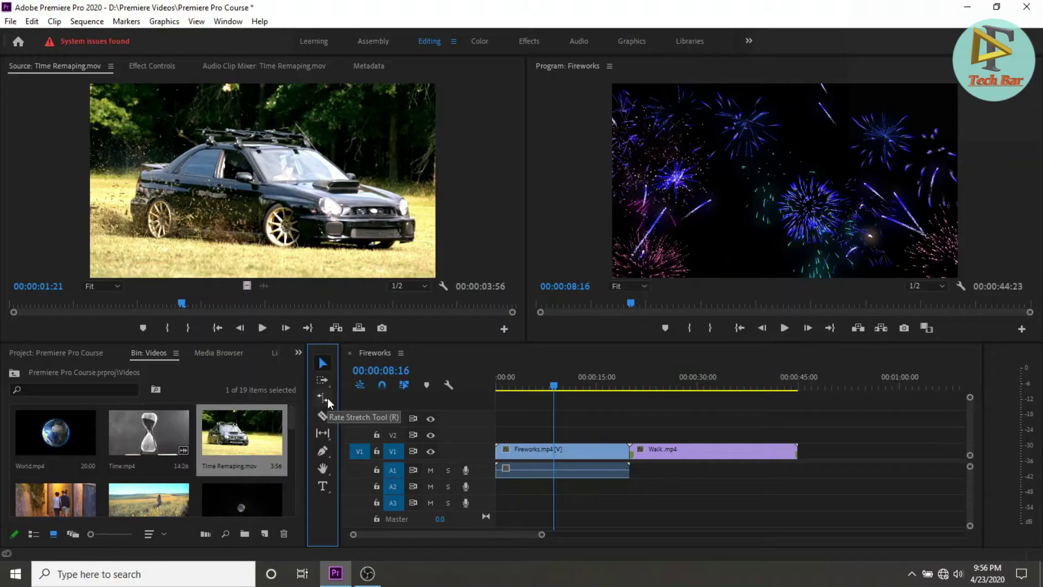
left_click(326, 398)
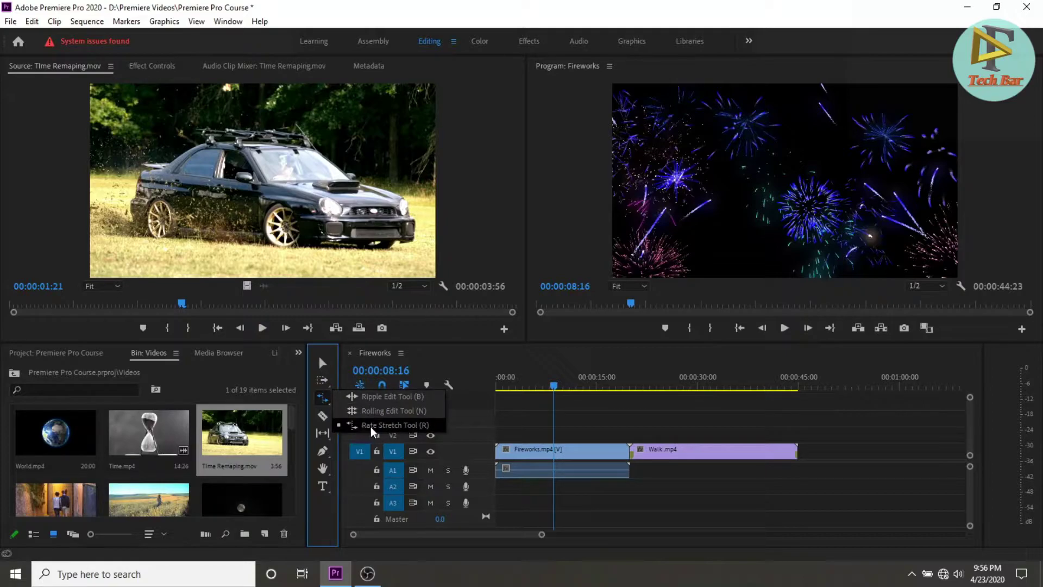
With rate stretching active, play the Fireworks sequence and move the playhead into Walk.mp4.
left_click(426, 431)
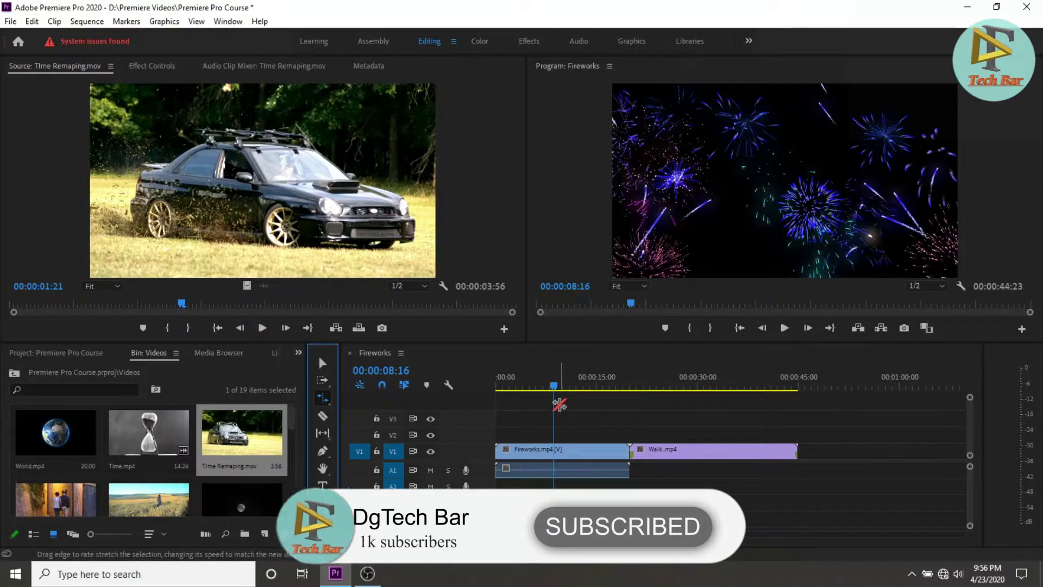
key("space")
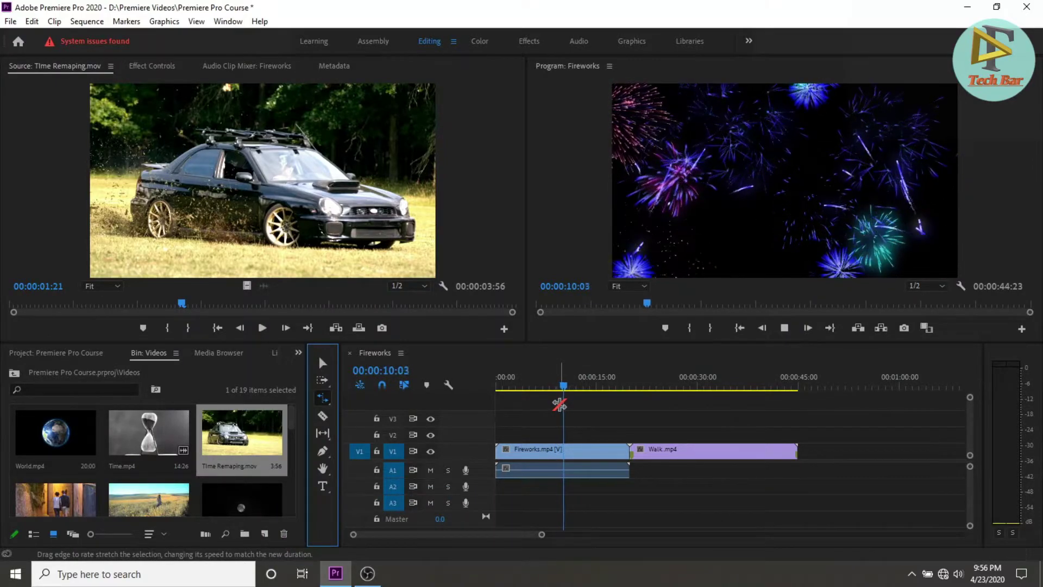
key("space")
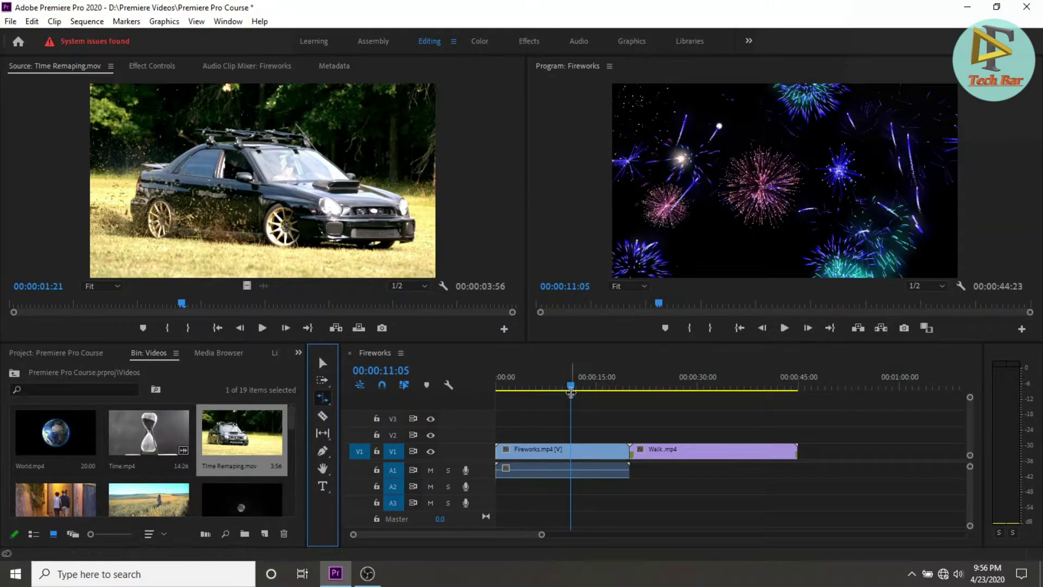
left_click(571, 390)
left_click_drag(572, 386, 635, 387)
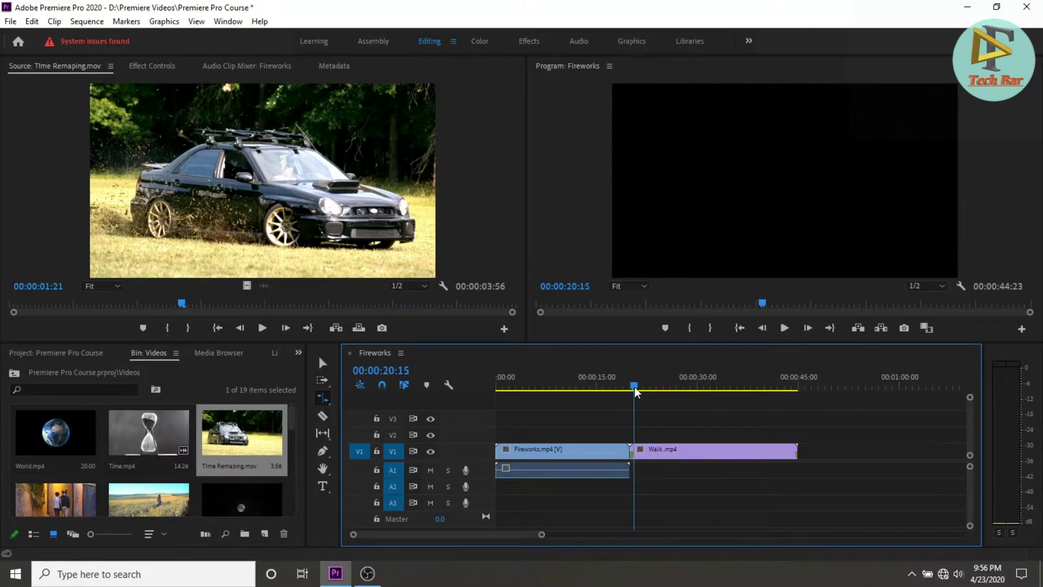
Preview playback from inside Walk.mp4, then reselect the Rate Stretch Tool.
key("space")
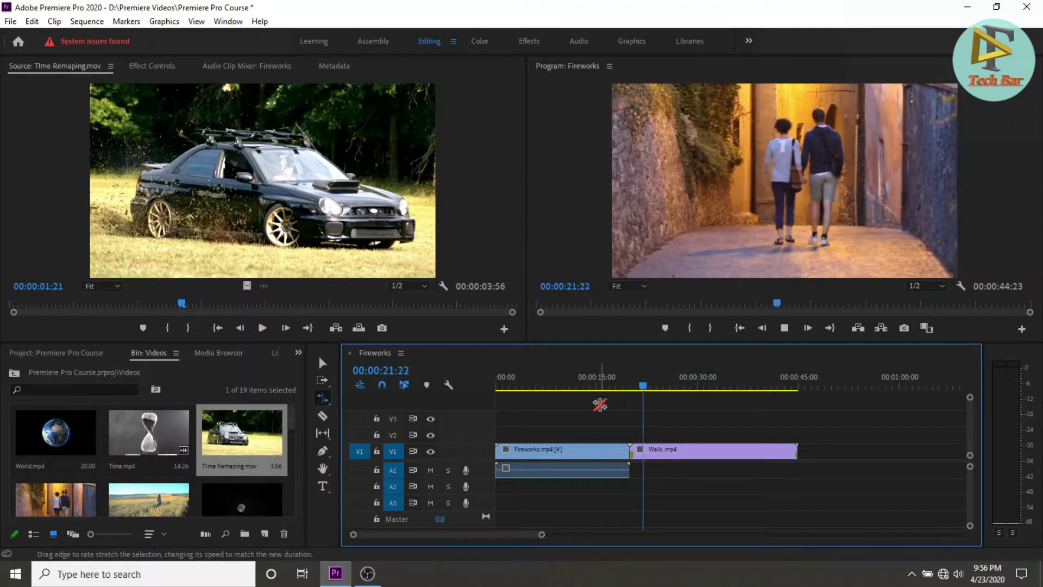
key("space")
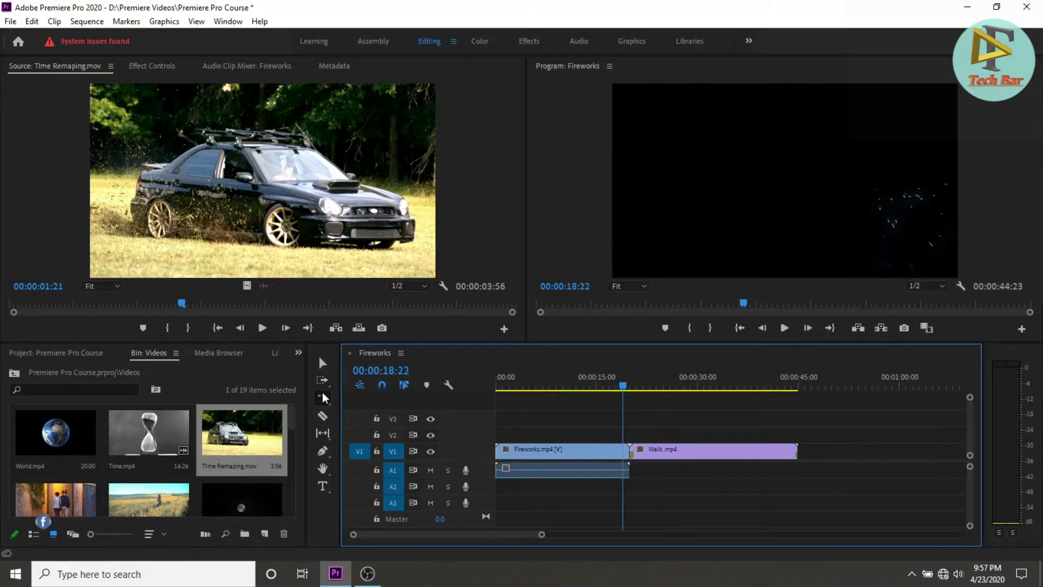
left_click(323, 396)
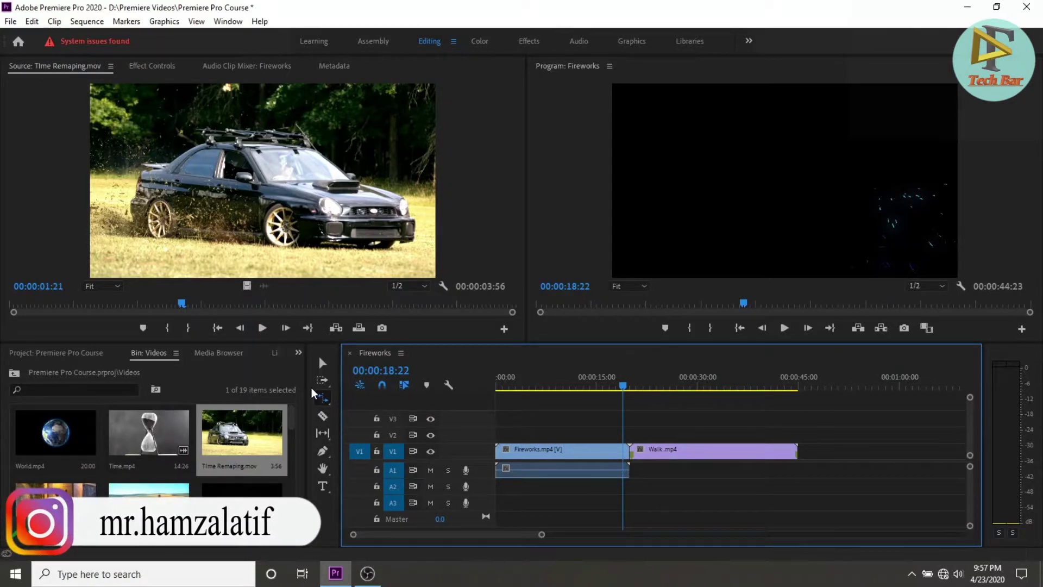
left_click(318, 400)
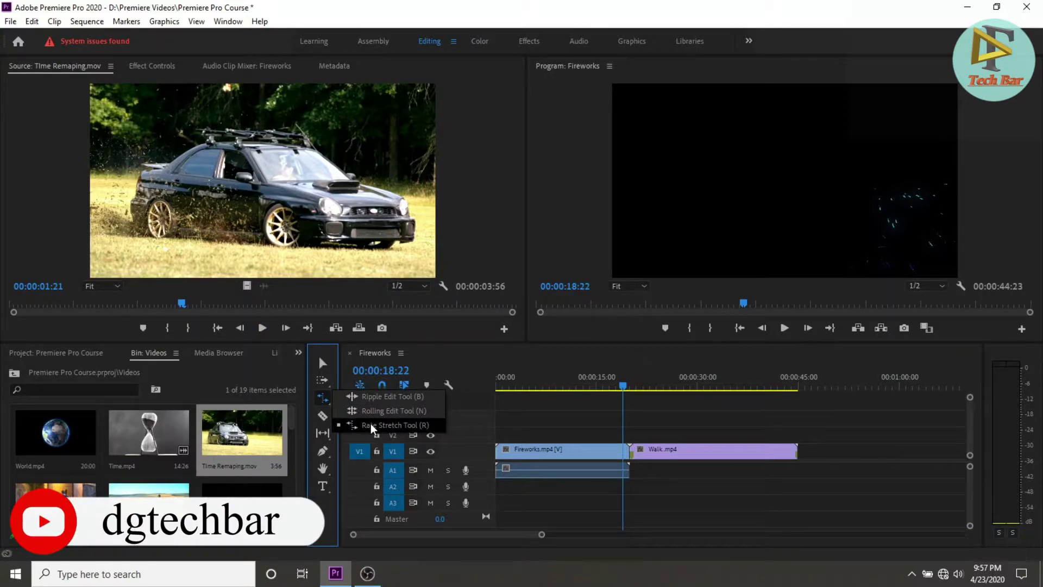
Stretch Walk.mp4's right edge with the Rate Stretch Tool, slowing it to 62.3%.
left_click(371, 424)
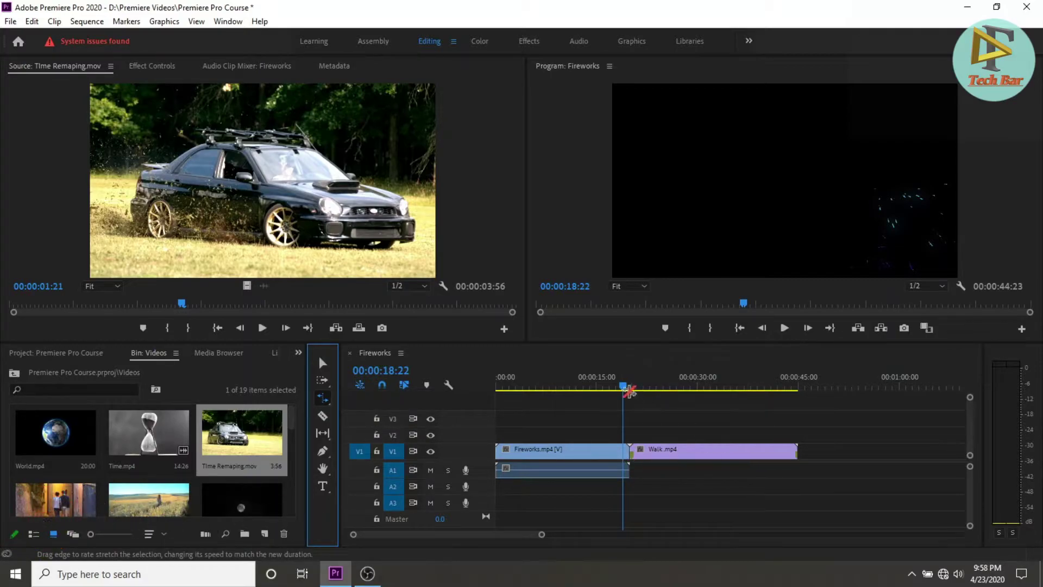
left_click_drag(624, 387, 631, 387)
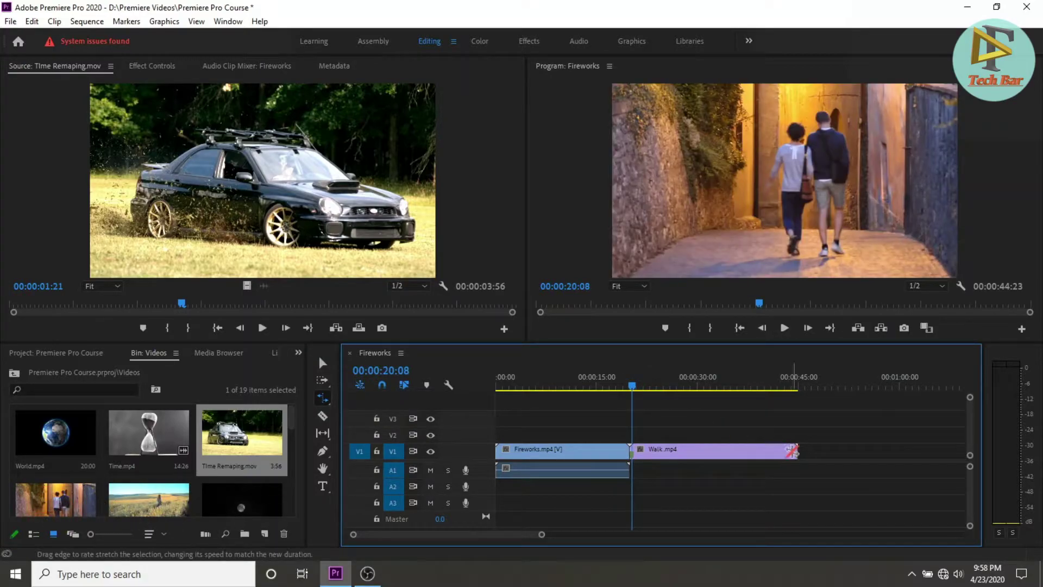
left_click_drag(794, 451, 811, 451)
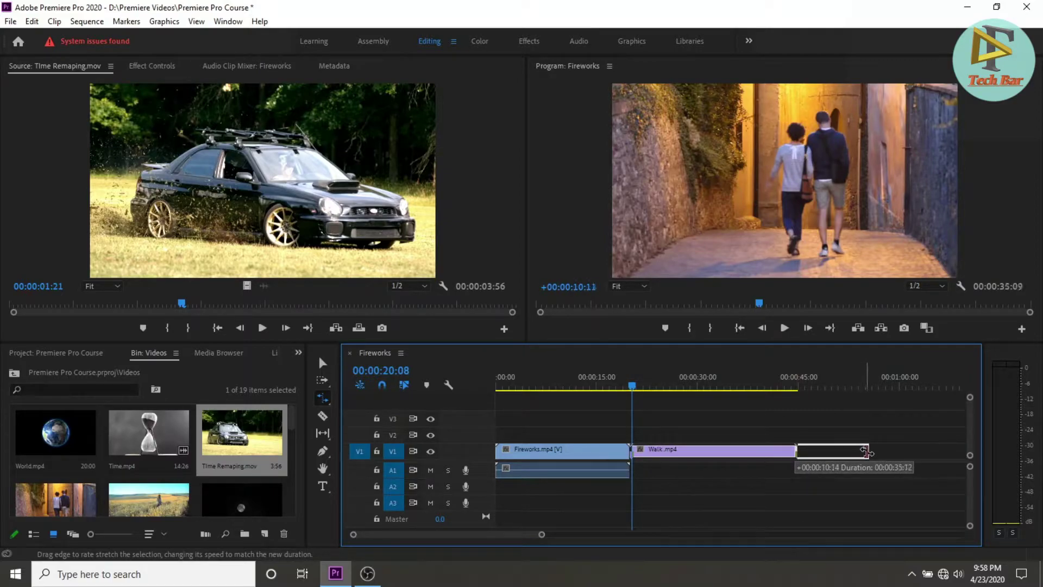
left_click_drag(866, 452, 896, 452)
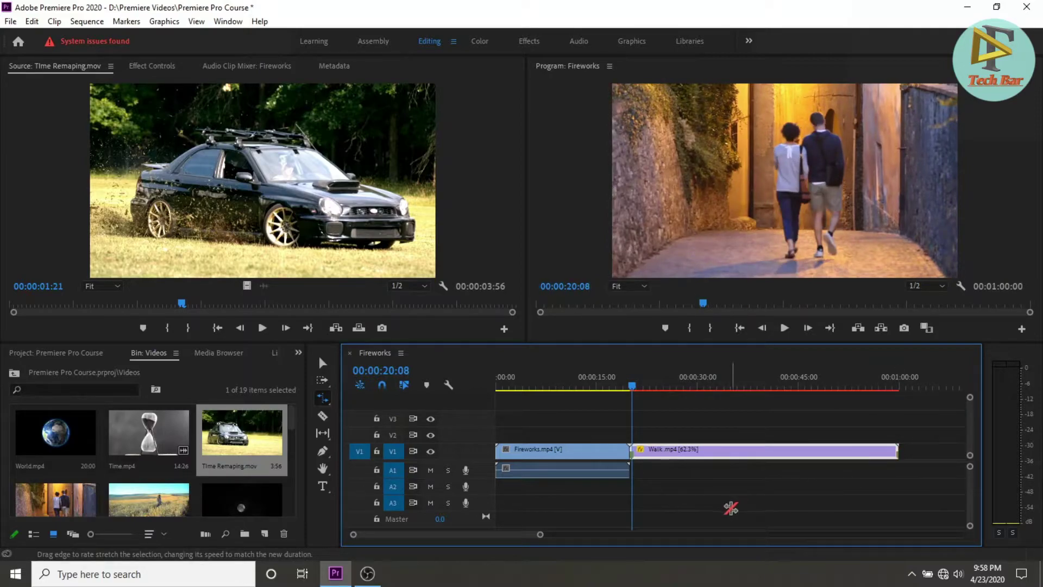
Preview the slowed clip, then stretch Walk.mp4 further to 47.67%, making the sequence 00:01:12:07.
key("space")
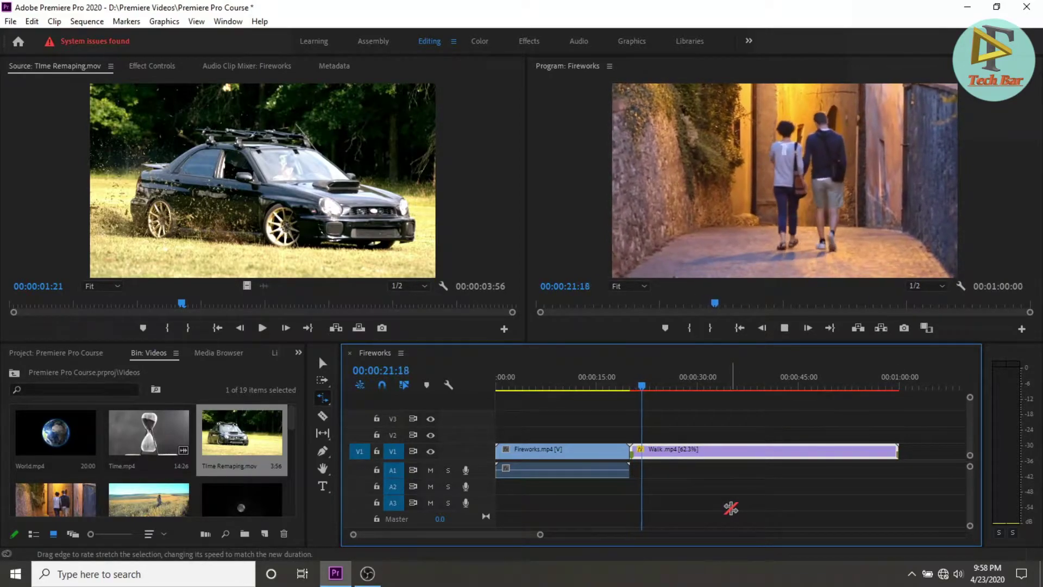
key("space")
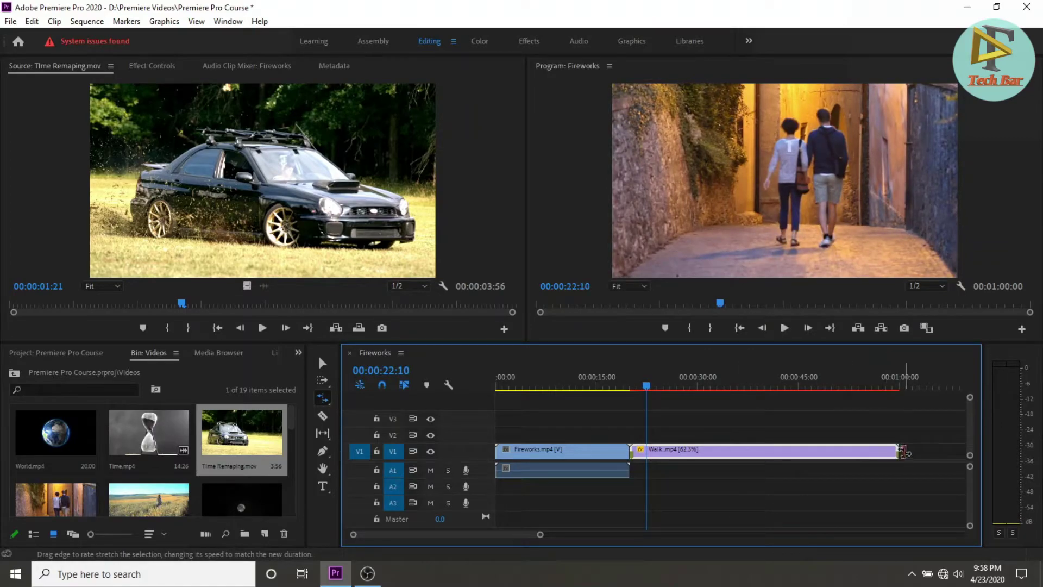
left_click_drag(898, 451, 949, 451)
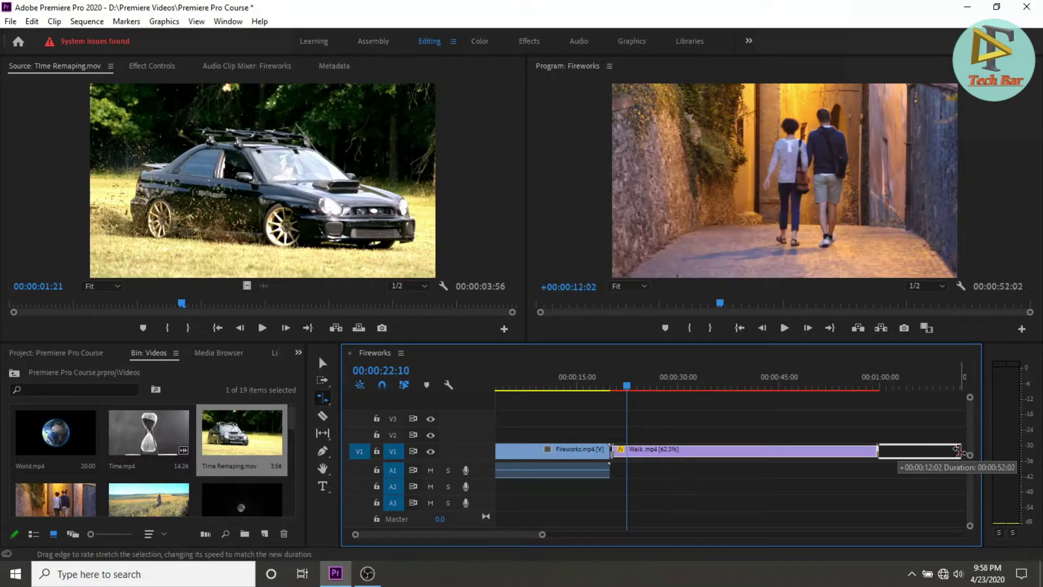
left_click_drag(959, 450, 960, 451)
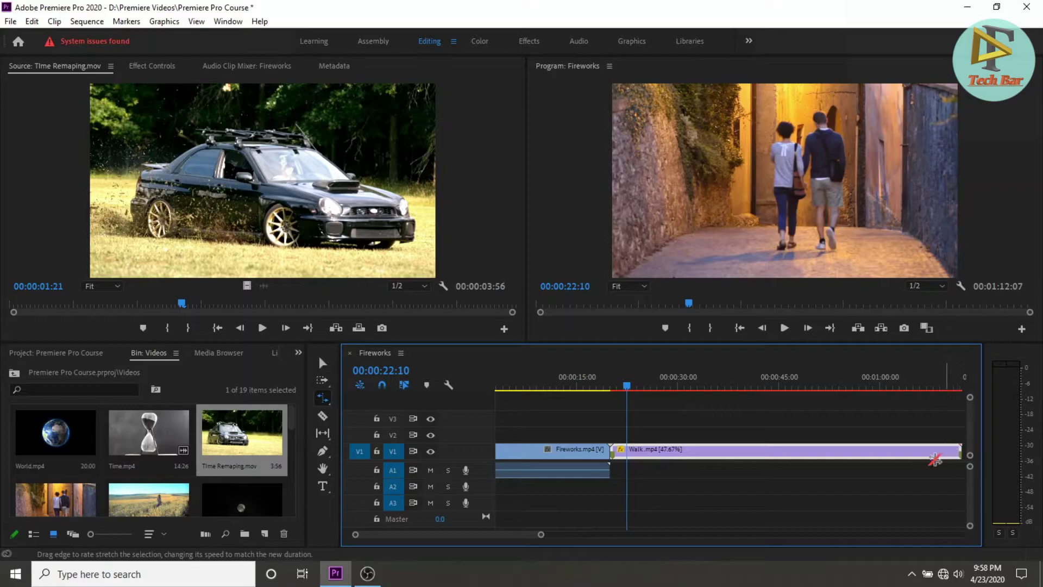
Play back the 47.67% Walk.mp4 clip from its start.
left_click_drag(626, 387, 612, 386)
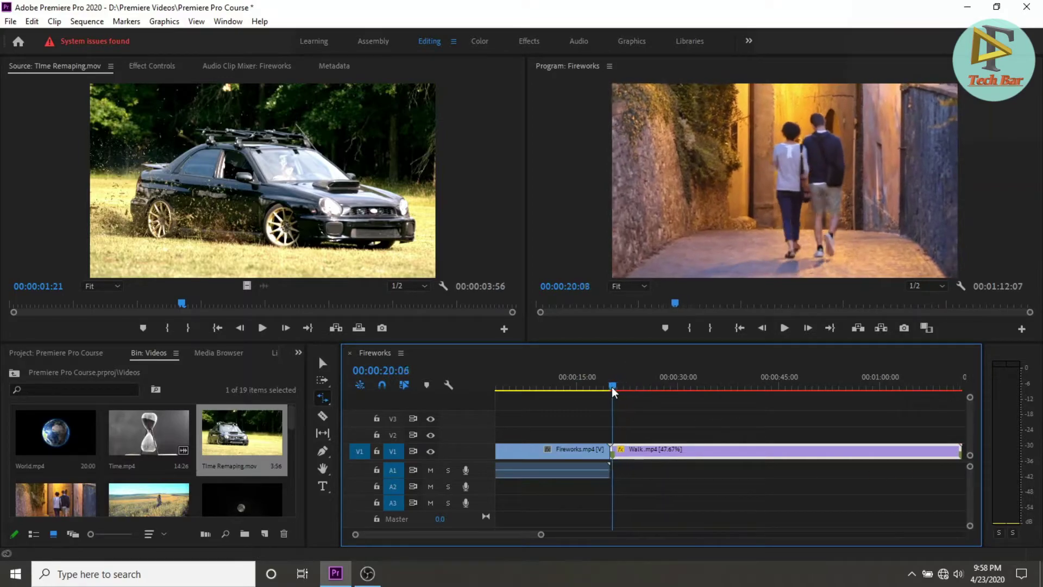
key("space")
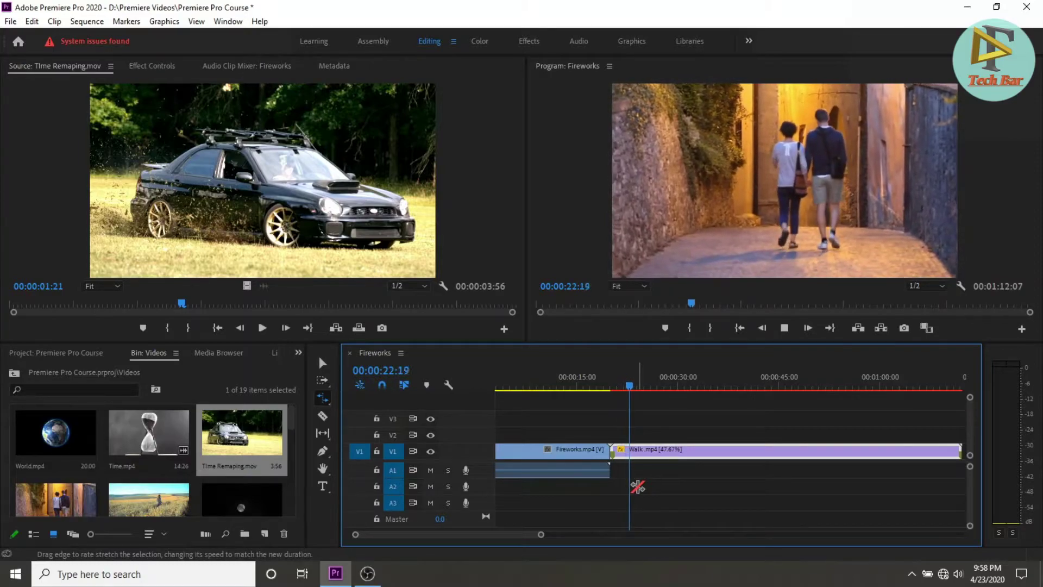
key("space")
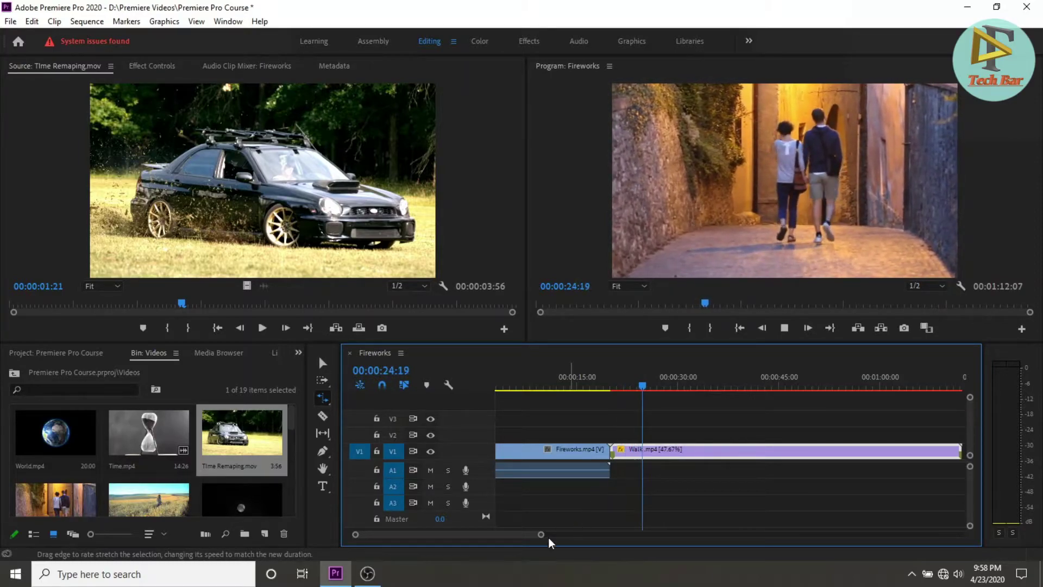
left_click_drag(523, 535, 533, 535)
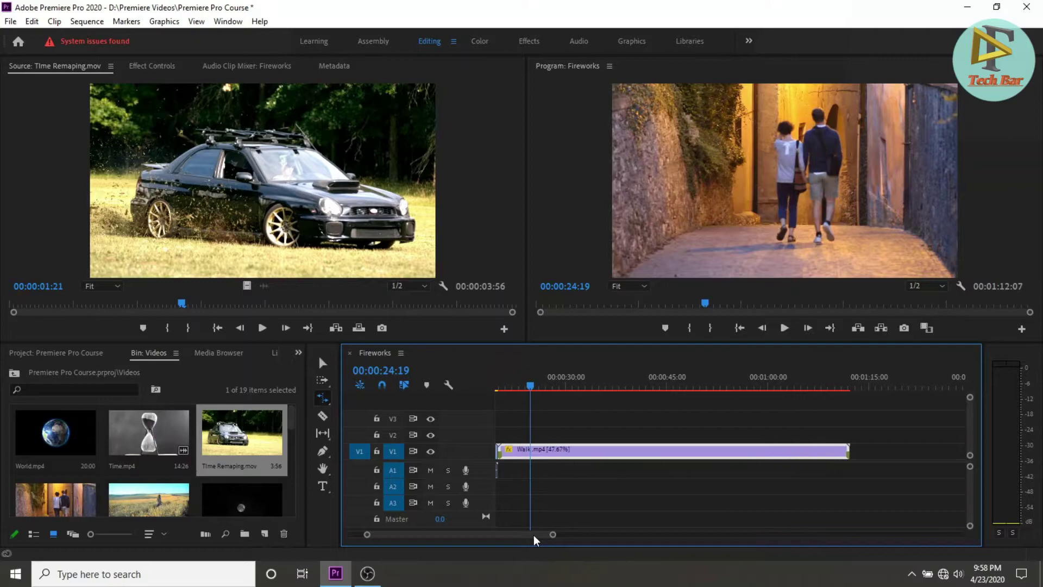
Stretch Walk.mp4 to 36.56% speed and play it from before the clip.
left_click_drag(848, 451, 956, 451)
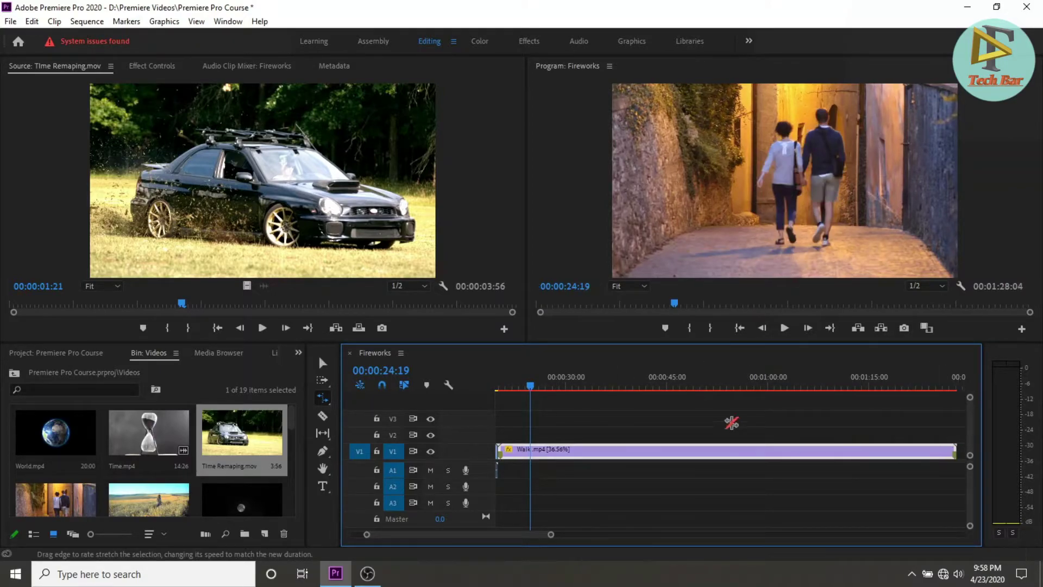
left_click(510, 387)
key("space")
scroll(511, 387, "up", 3)
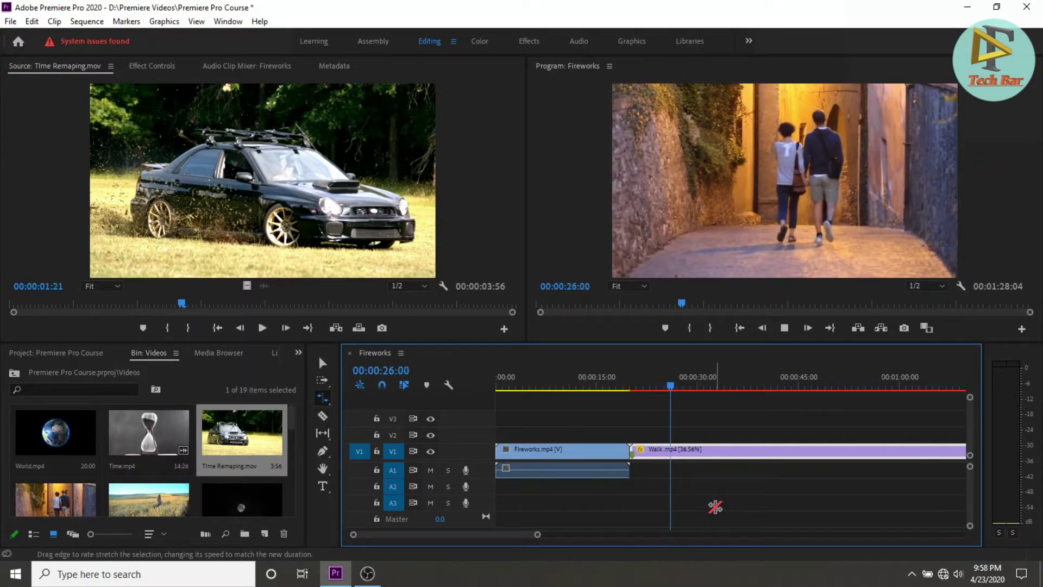
Stop playback and undo the stretches, restoring Walk.mp4's speed and the 00:00:44:23 length.
key("space")
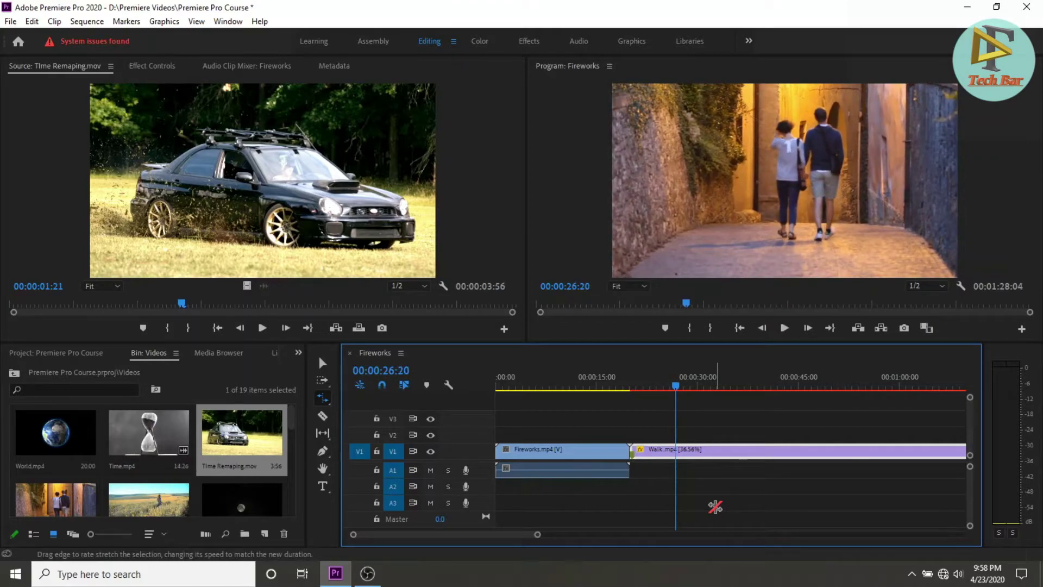
key("ctrl+z")
key("ctrl+z")
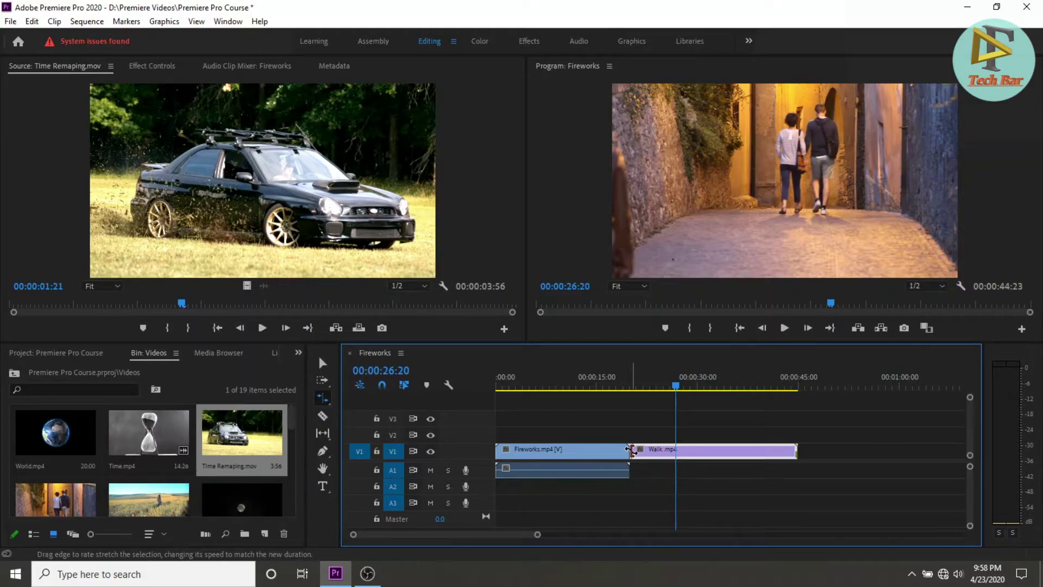
left_click_drag(631, 450, 718, 451)
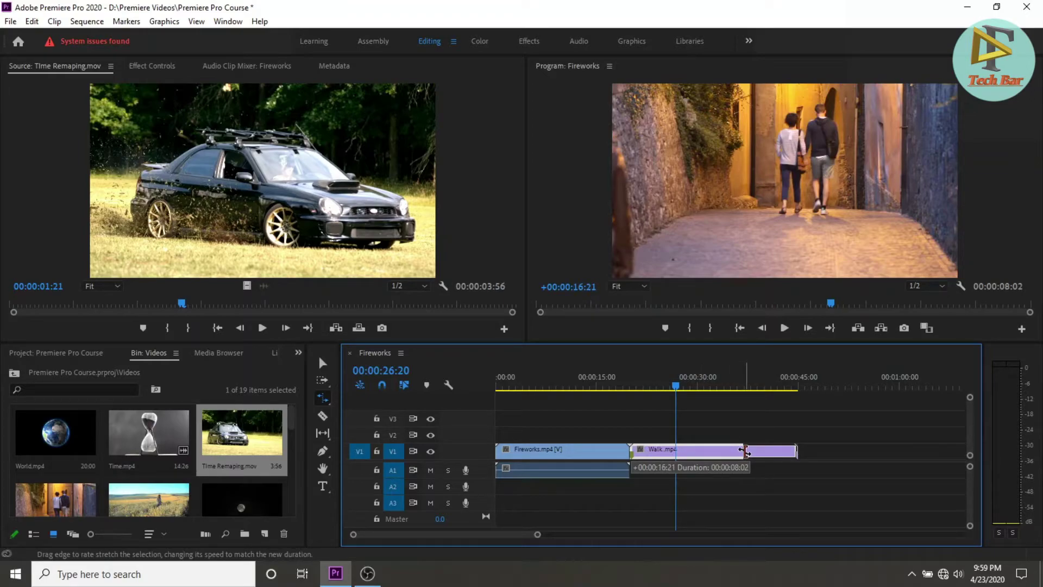
left_click_drag(745, 450, 744, 450)
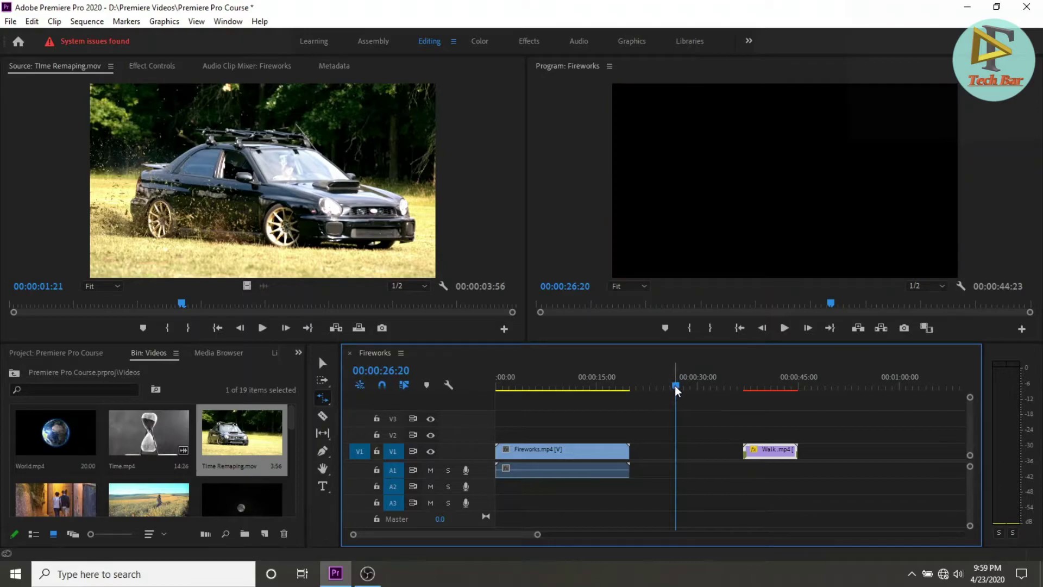
left_click_drag(675, 386, 744, 390)
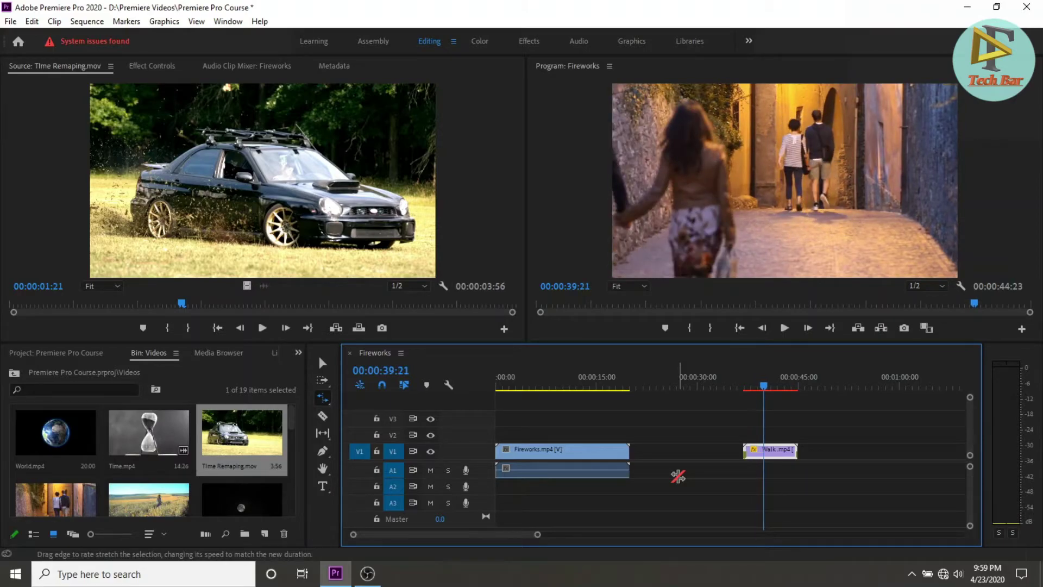
left_click_drag(678, 476, 678, 476)
left_click_drag(761, 389, 640, 398)
From 00:00:20:13, stretch Walk.mp4 to 53.38% speed and play the slowed clip.
key("space")
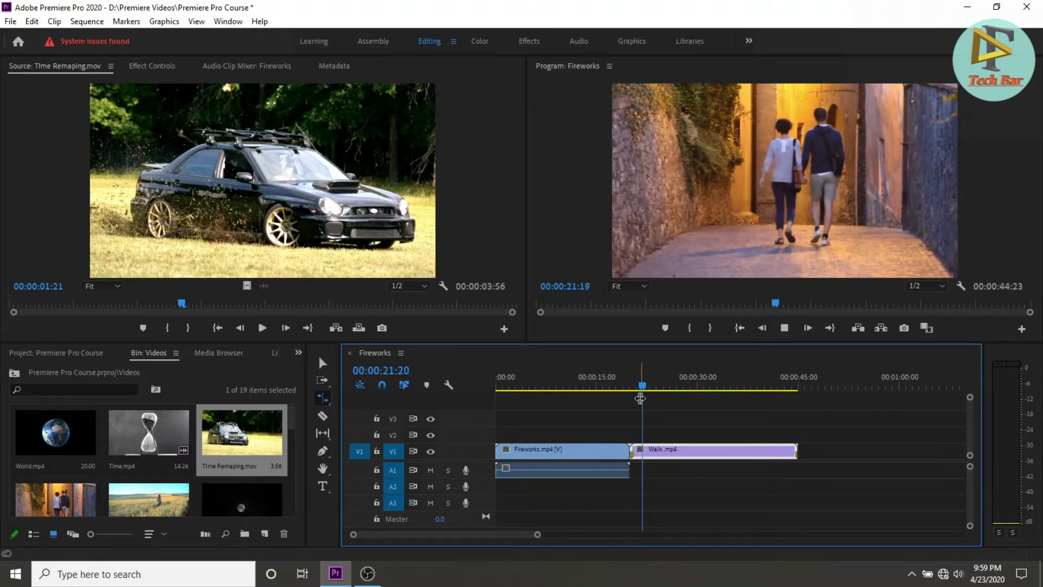
key("space")
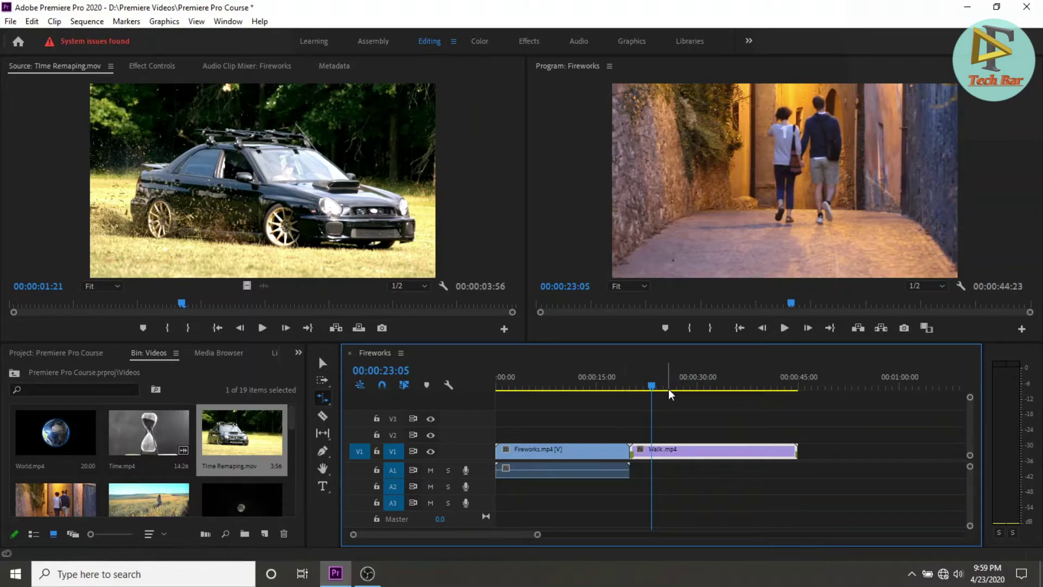
left_click_drag(652, 389, 634, 387)
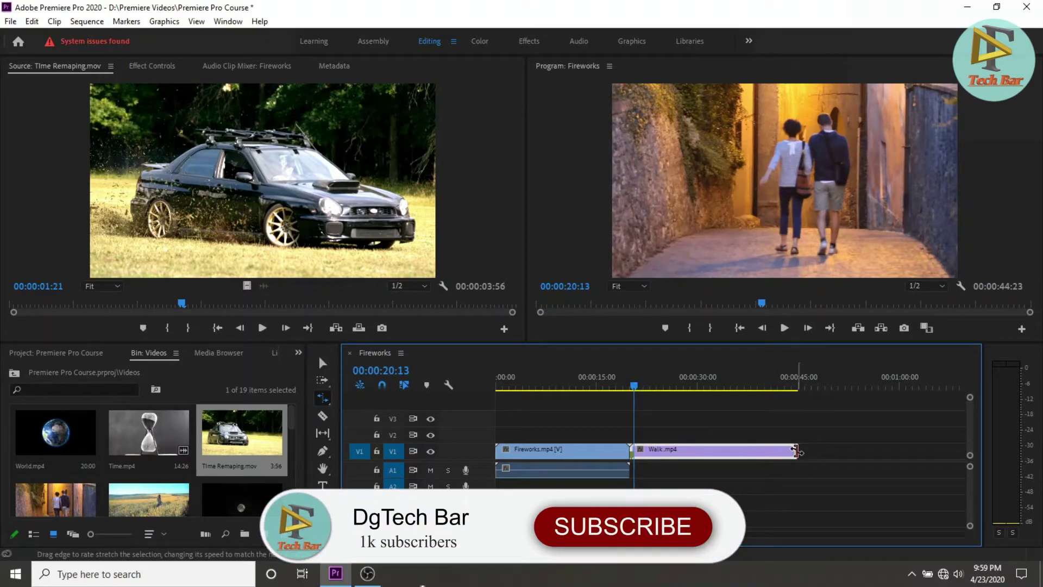
left_click_drag(796, 451, 943, 450)
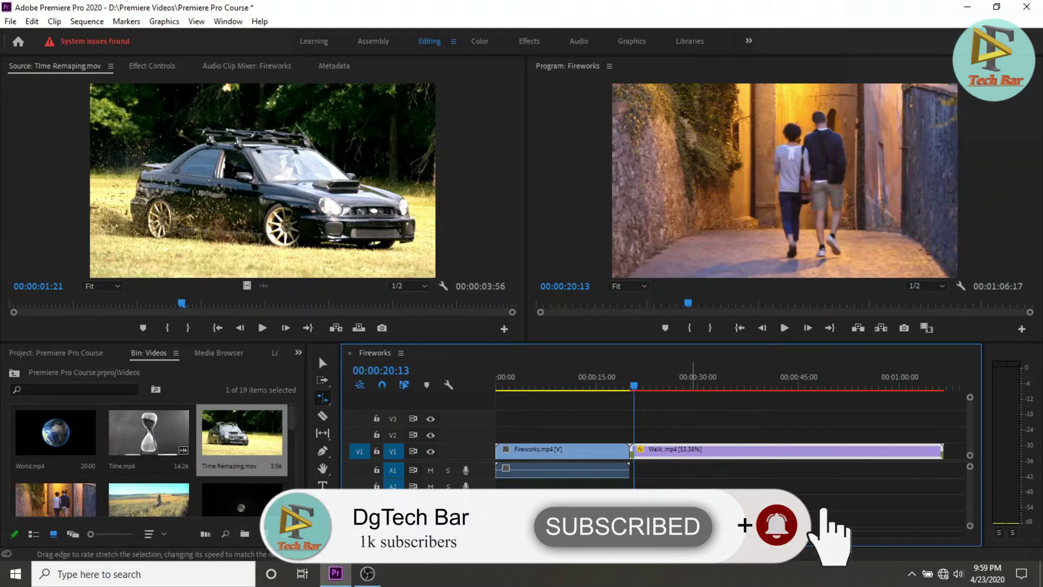
key("space")
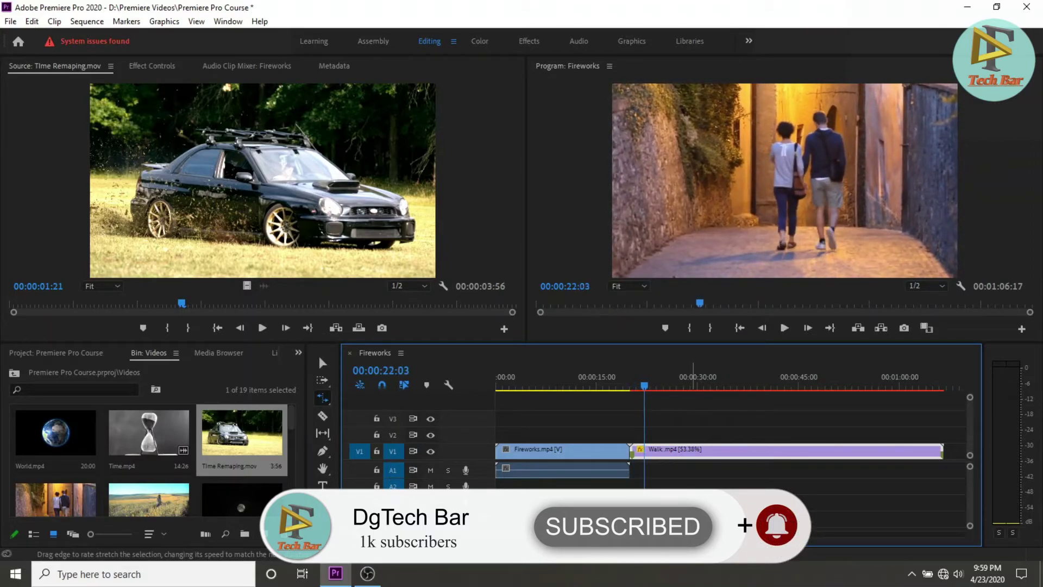
Drag Walk.mp4's end inward to speed it up, ending the sequence at 00:00:29:03, and preview it.
left_click_drag(943, 451, 689, 455)
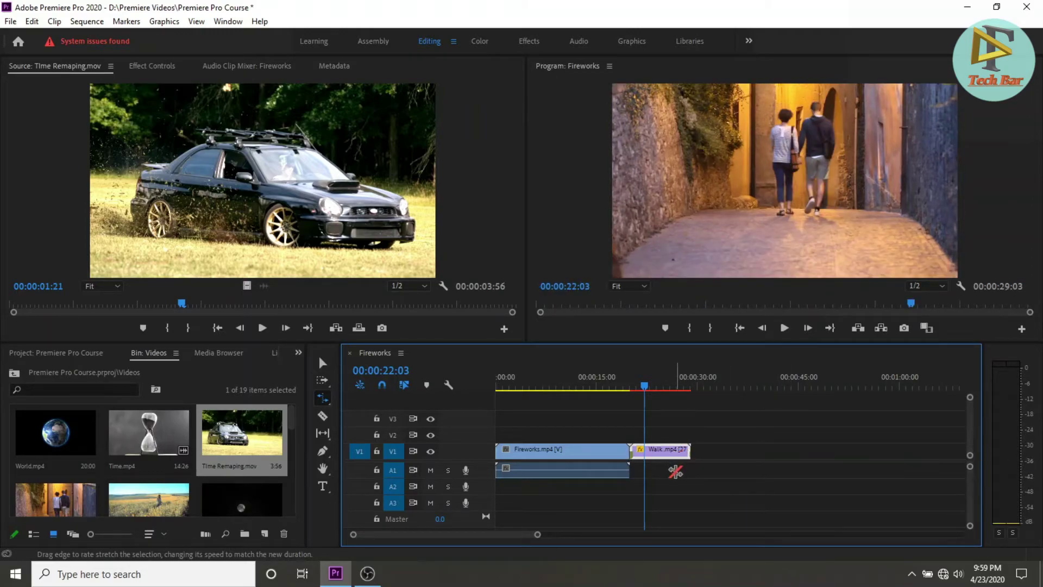
left_click_drag(644, 385, 630, 390)
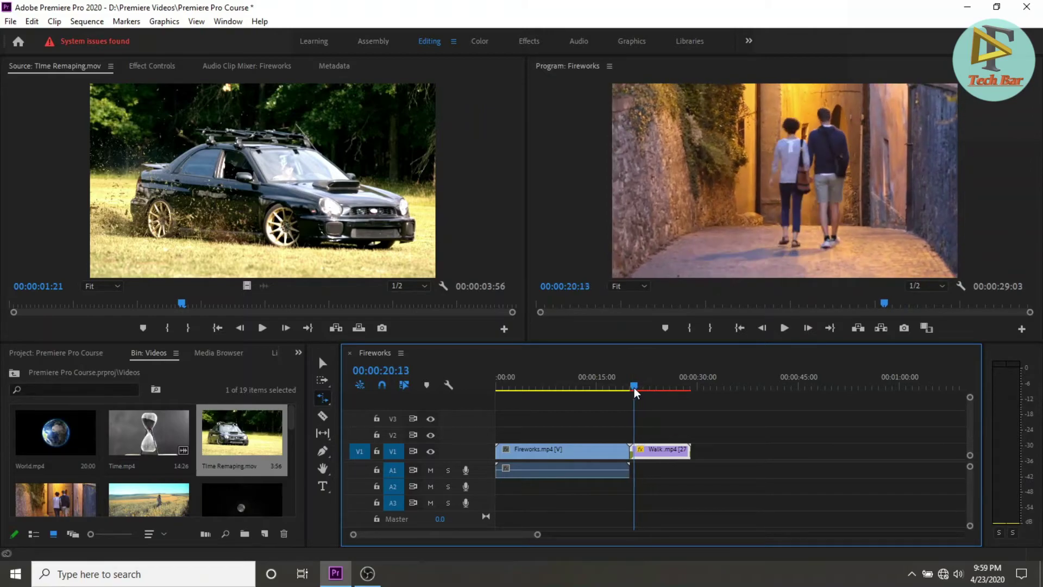
key("space")
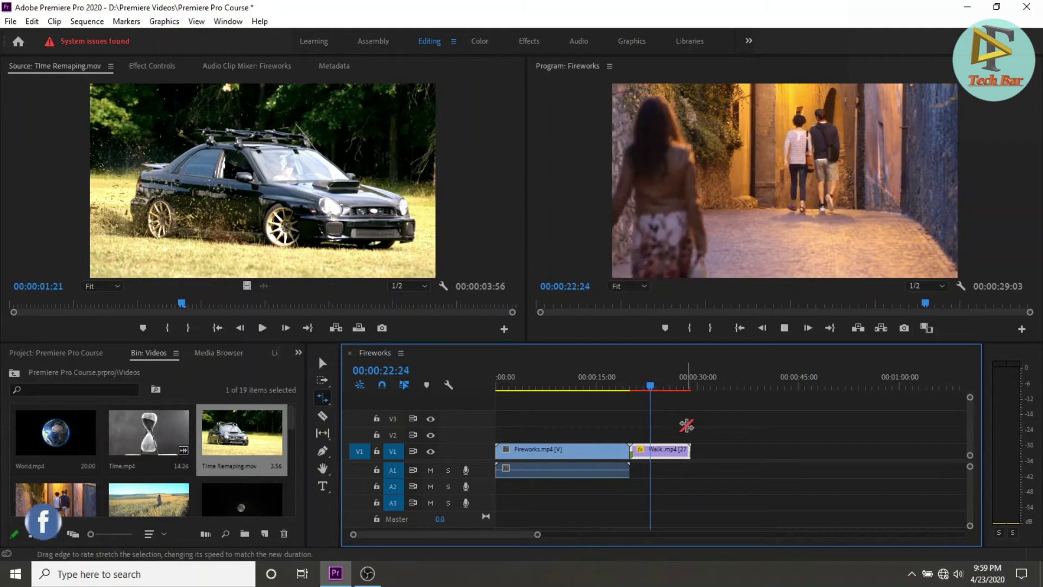
key("space")
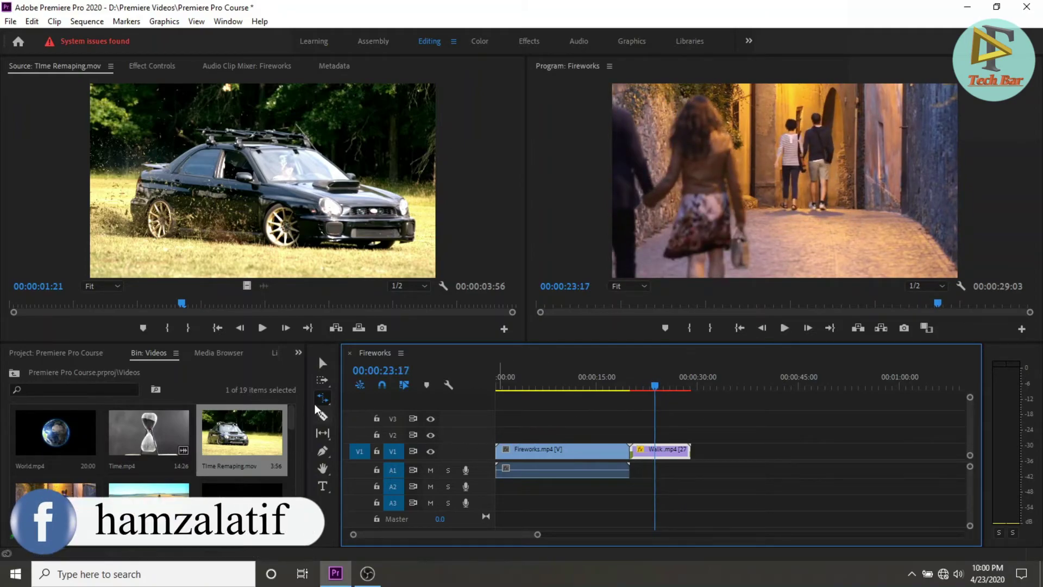
left_click(328, 401)
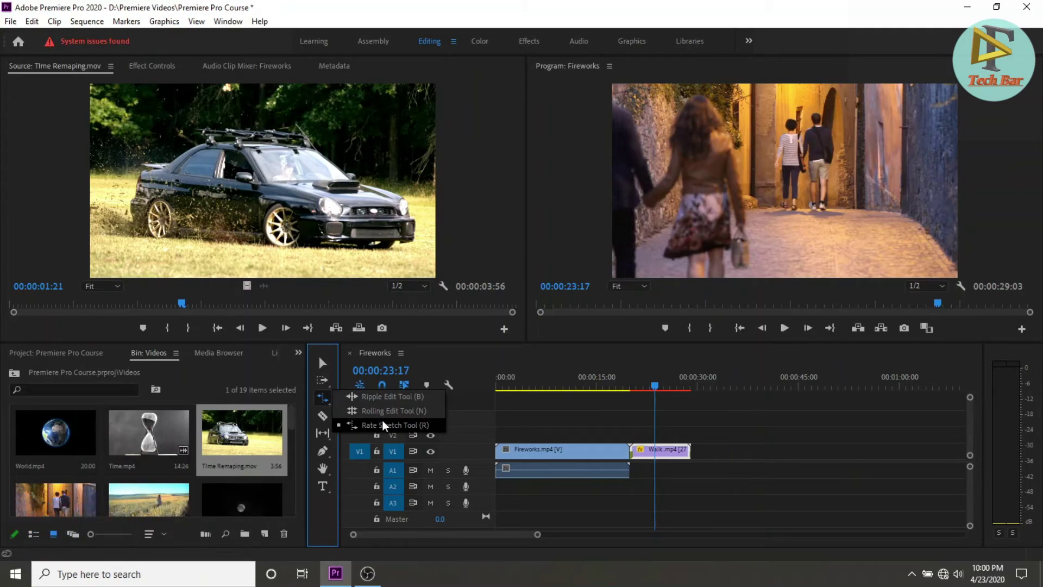
left_click(383, 425)
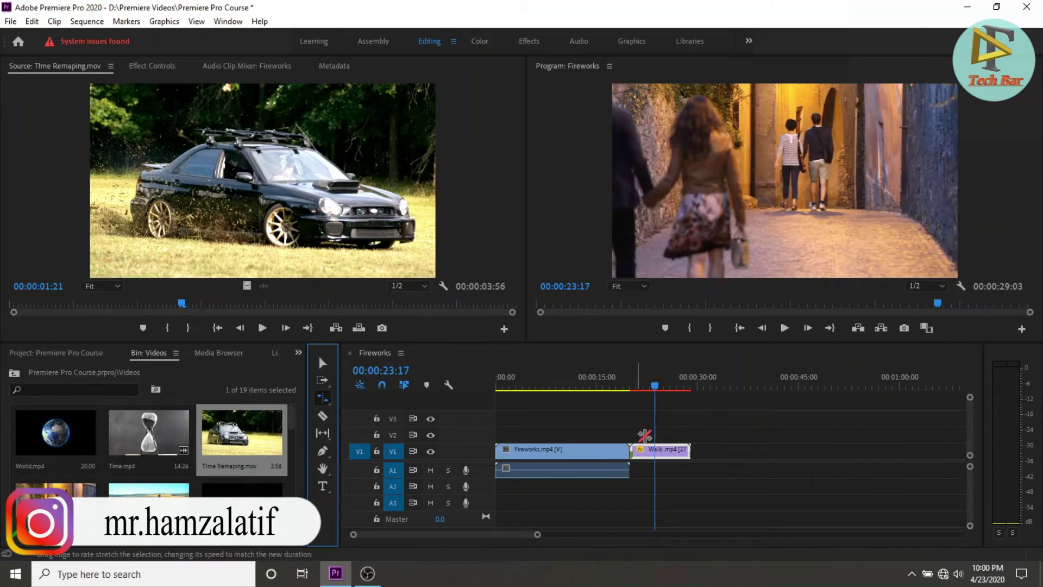
left_click_drag(654, 385, 641, 390)
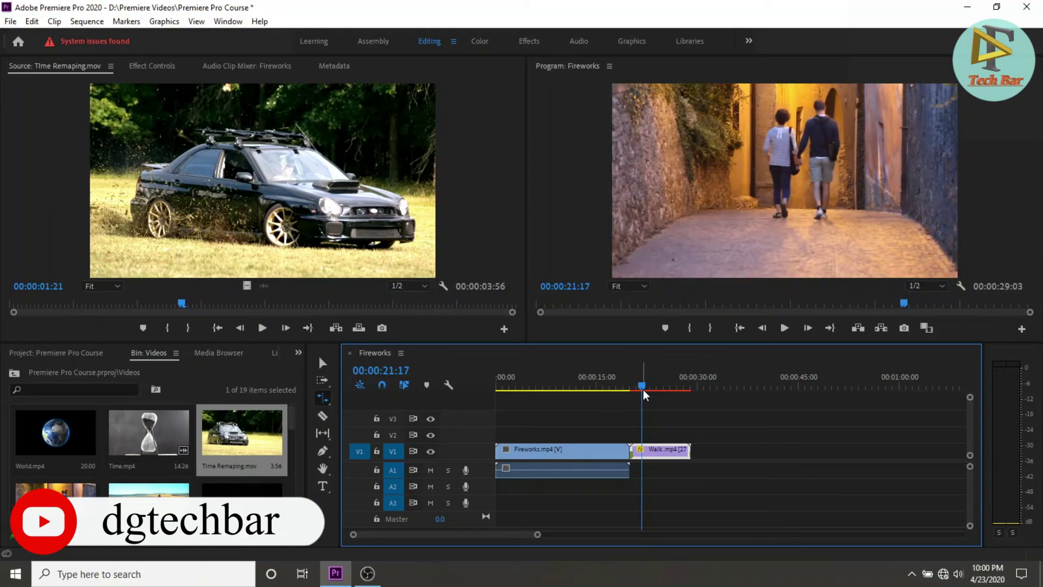
left_click_drag(643, 387, 636, 388)
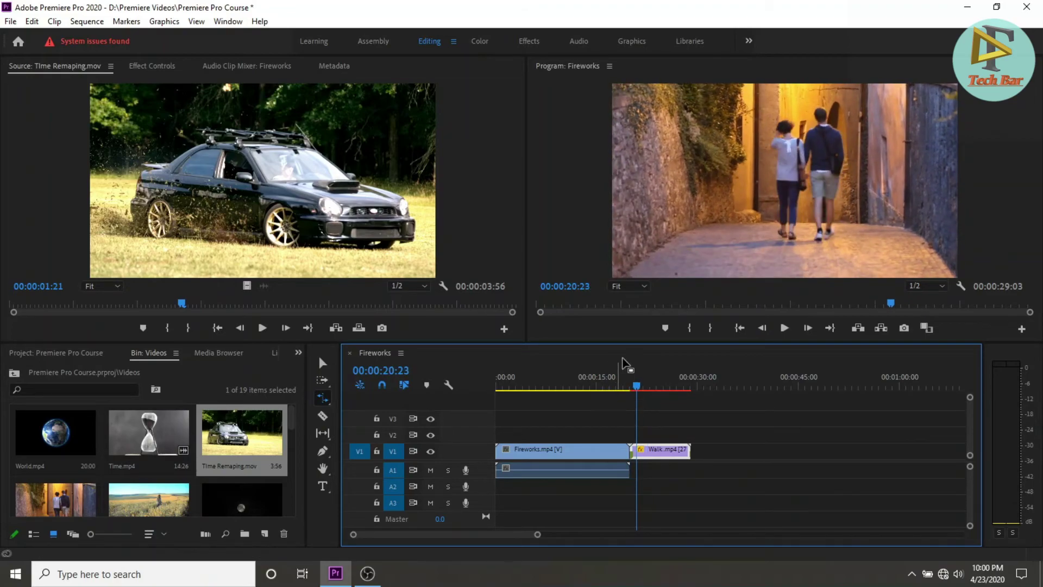